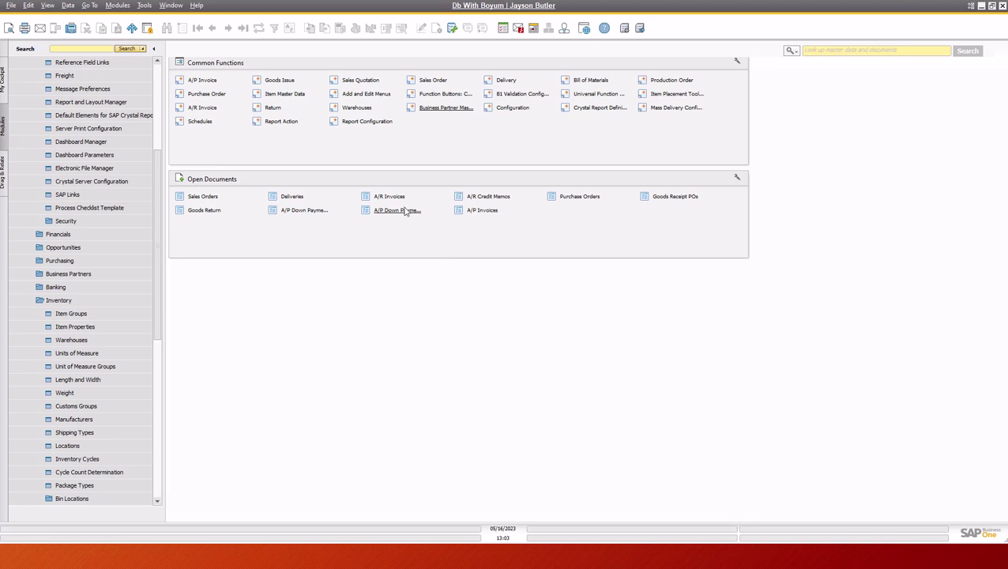
# Start a new sales order for customer C40000 (Earthshaker Corporation) and open its master data record.
pyautogui.click(429, 80)
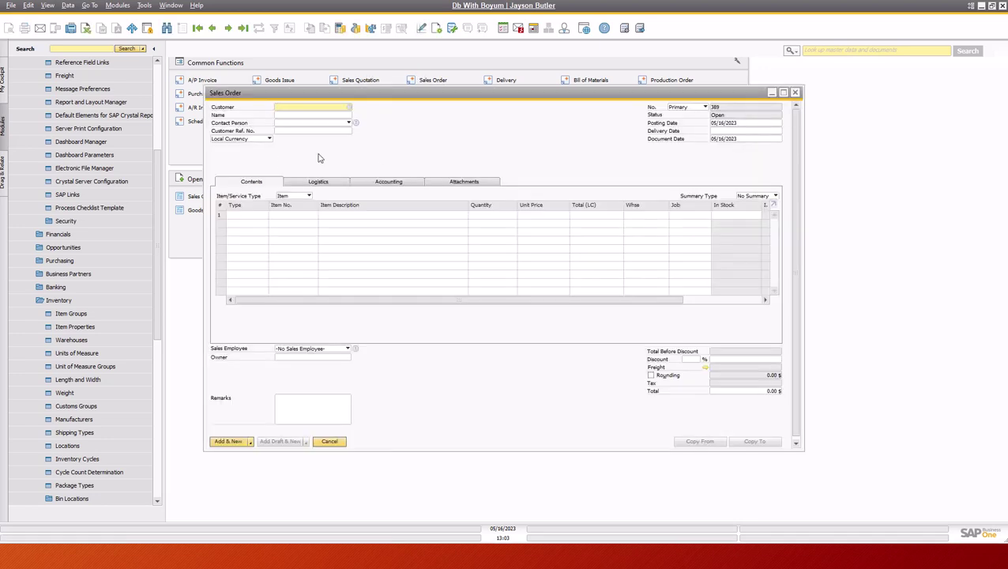
pyautogui.write('c')
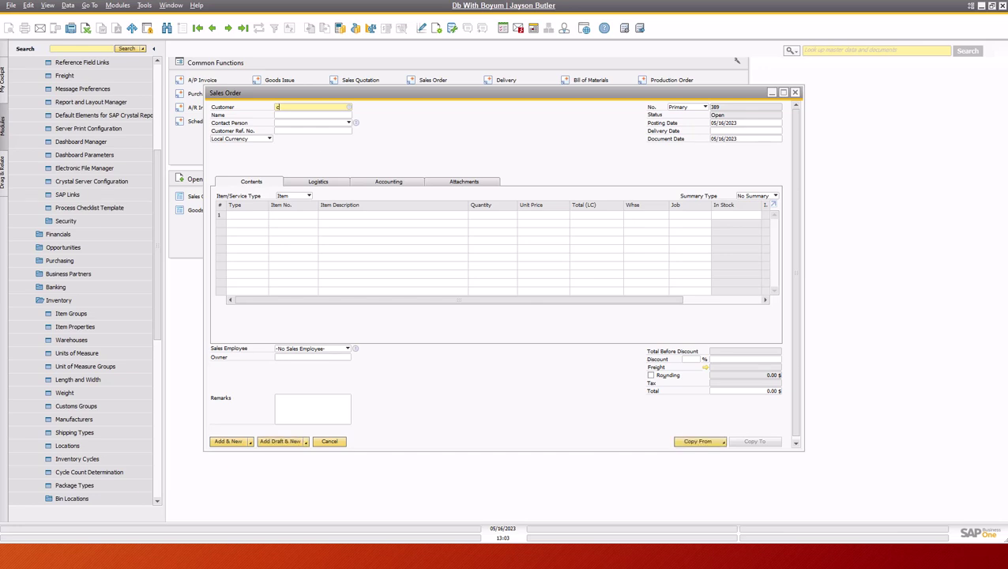
pyautogui.write('40000')
pyautogui.press('Tab')
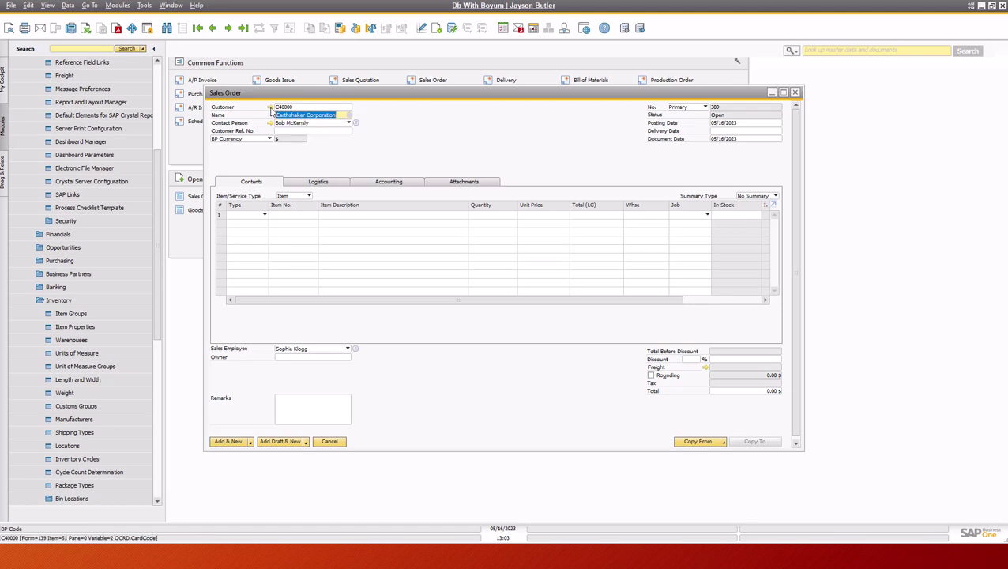
pyautogui.click(271, 108)
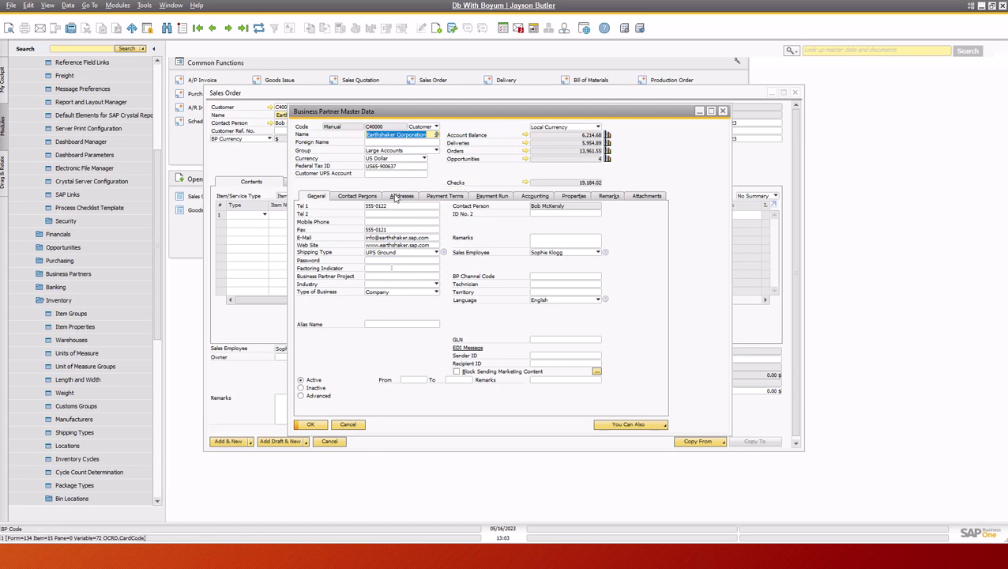
# Check the customer's Ship To address on the Addresses tab, then close the record.
pyautogui.click(397, 197)
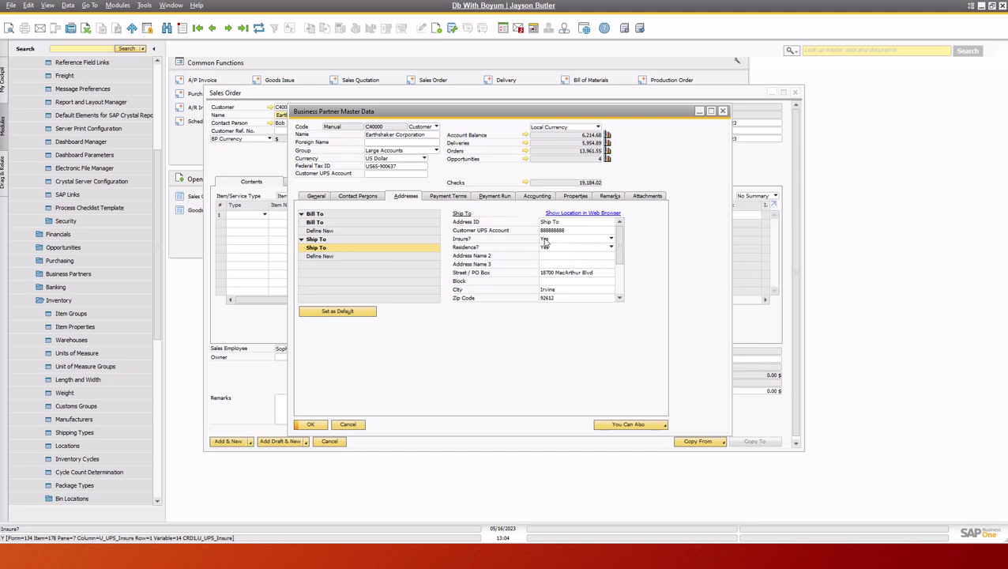
pyautogui.click(311, 425)
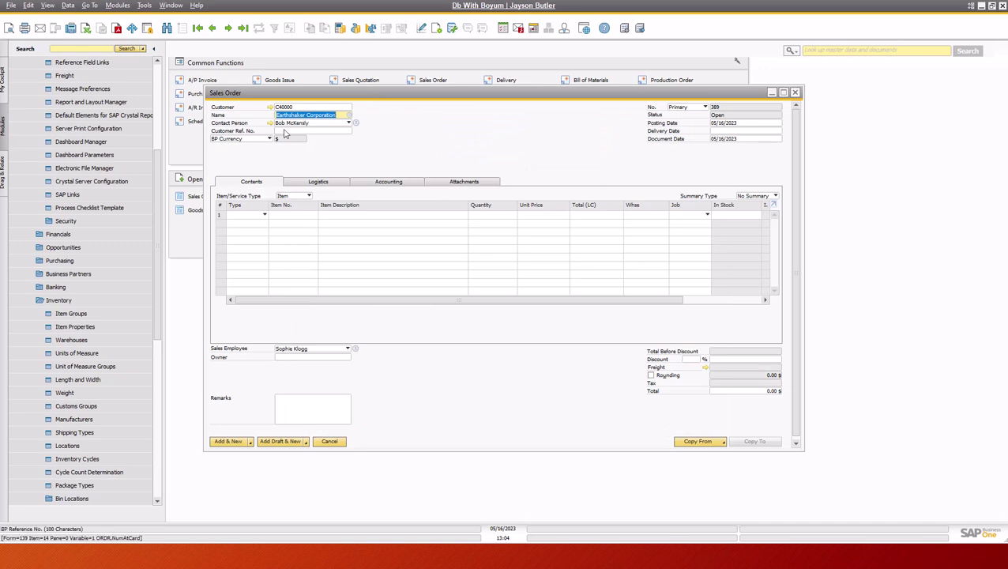
# Enter customer reference 'Test' and delivery date 05/16/2023 on the sales order.
pyautogui.write('Test')
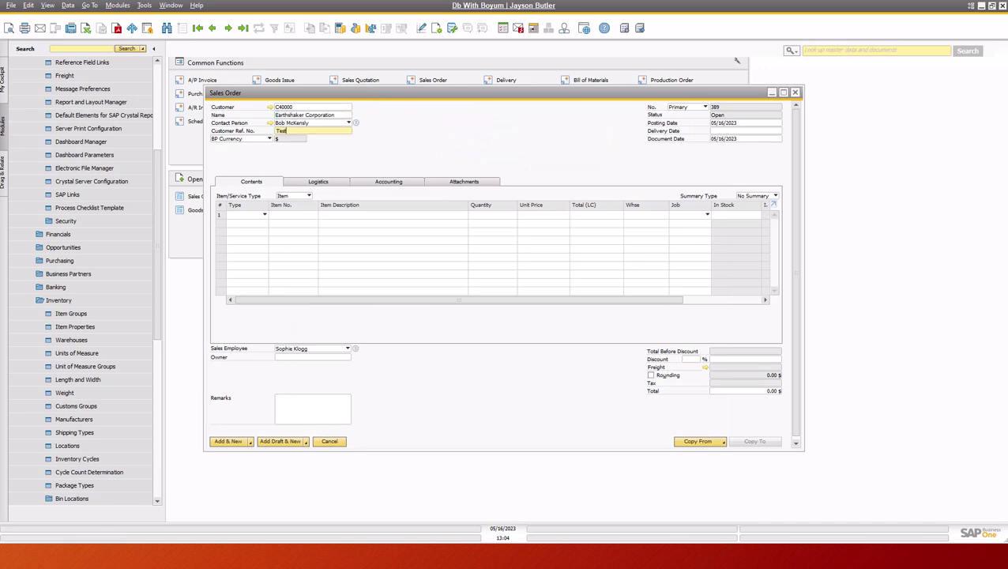
pyautogui.click(721, 132)
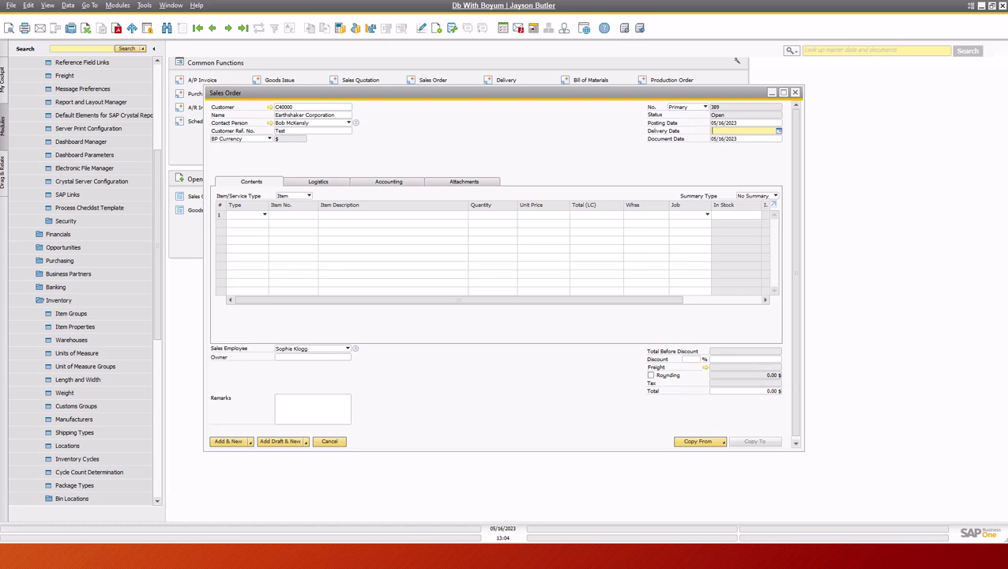
pyautogui.click(278, 215)
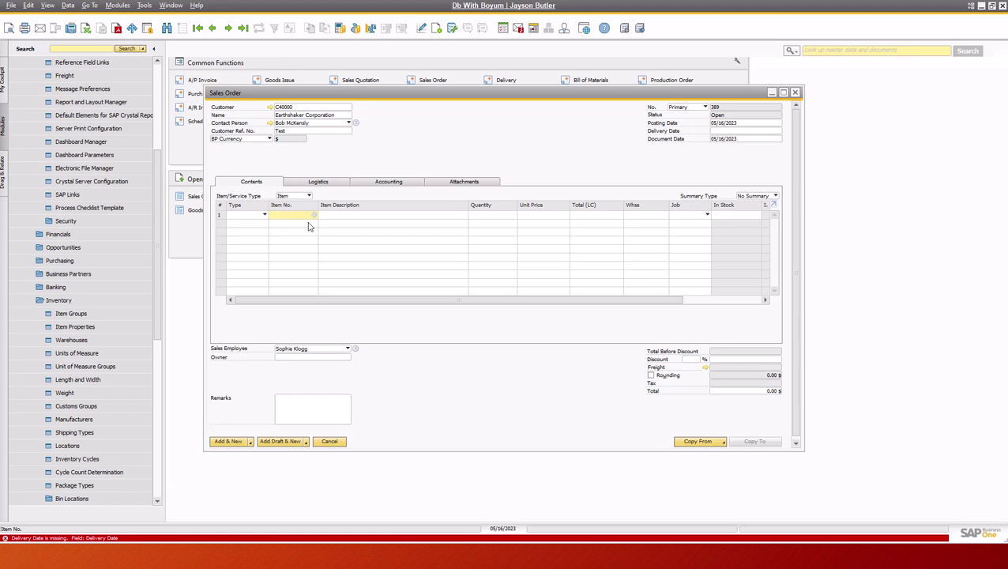
pyautogui.click(732, 130)
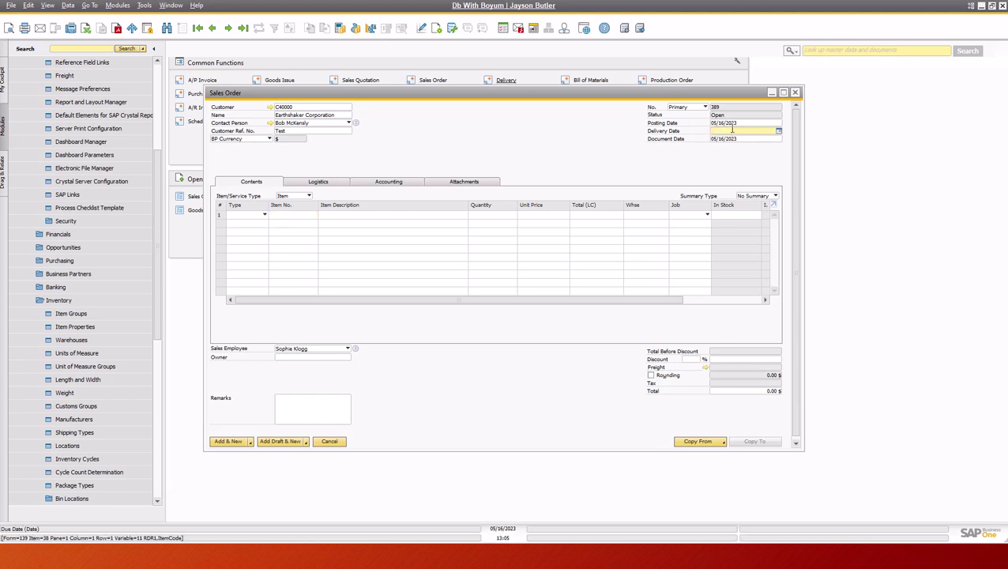
pyautogui.write('16')
pyautogui.press('Tab')
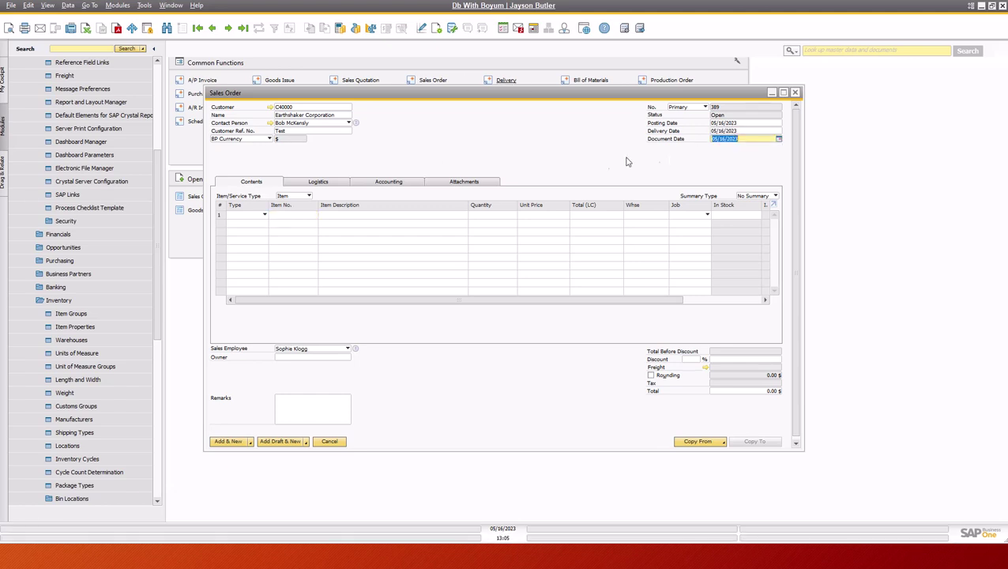
# Add a first line of 20 BOLT at 5.43 $ unit price.
pyautogui.click(283, 216)
pyautogui.write('bolt')
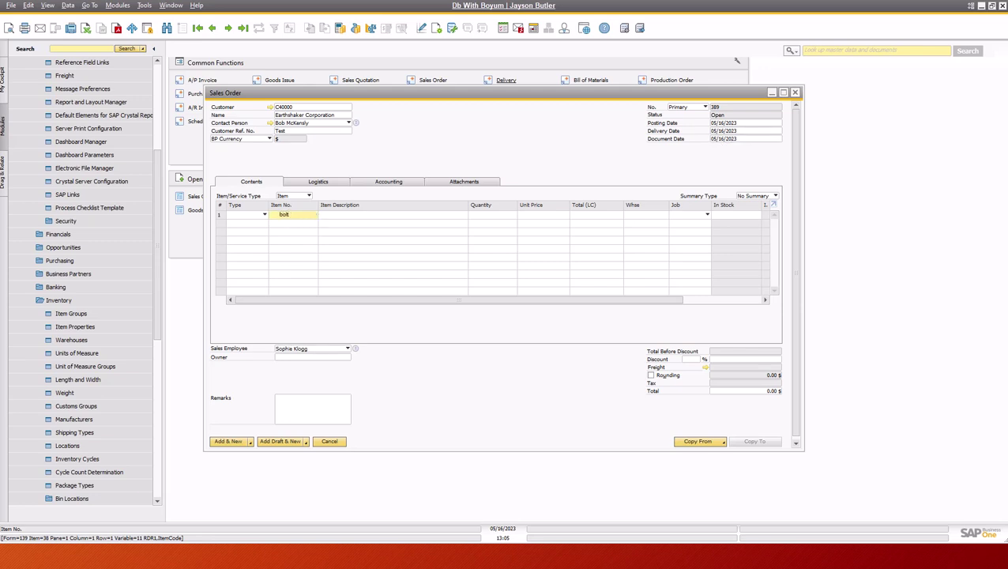
pyautogui.press('Tab')
pyautogui.press('Tab')
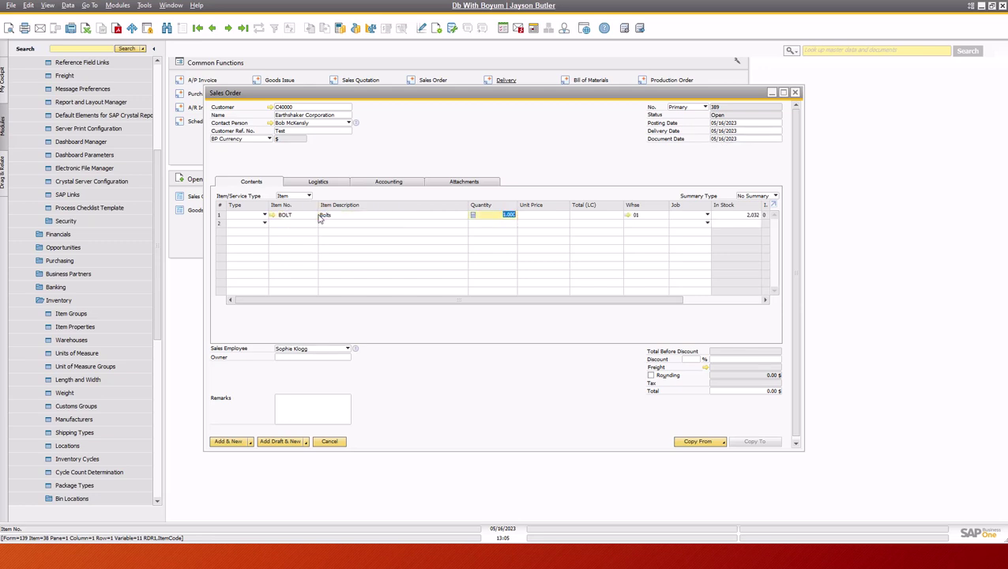
pyautogui.write('20')
pyautogui.press('Tab')
pyautogui.write('5.43')
pyautogui.press('Tab')
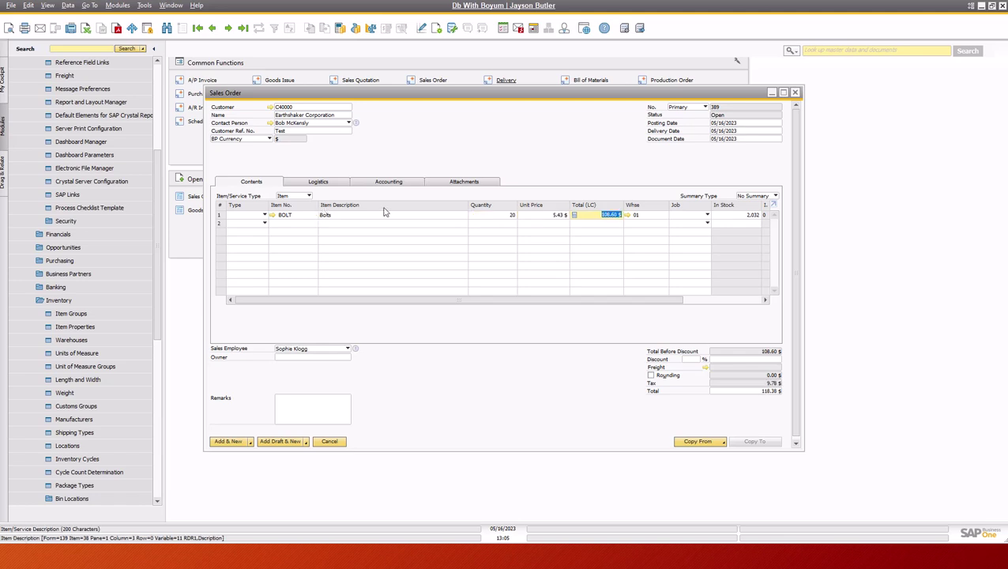
# Set Insure? to No on the Logistics tab and save the order as 389.
pyautogui.click(319, 183)
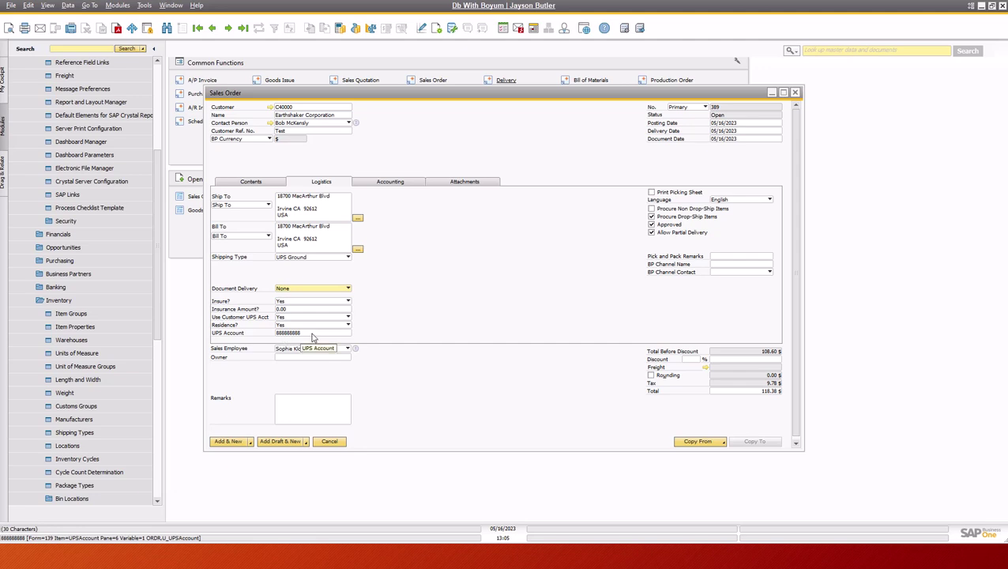
pyautogui.click(288, 303)
pyautogui.click(292, 318)
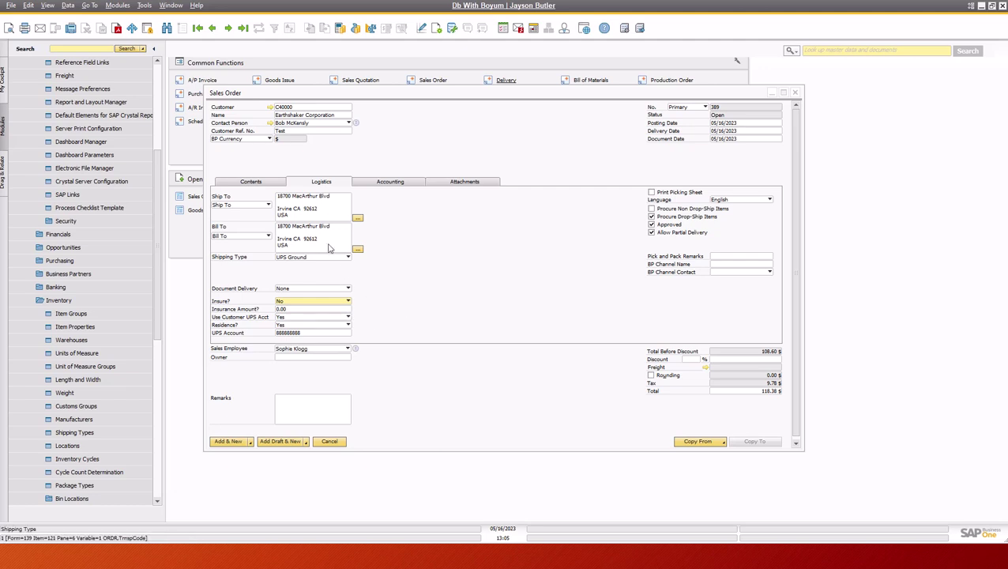
pyautogui.click(235, 442)
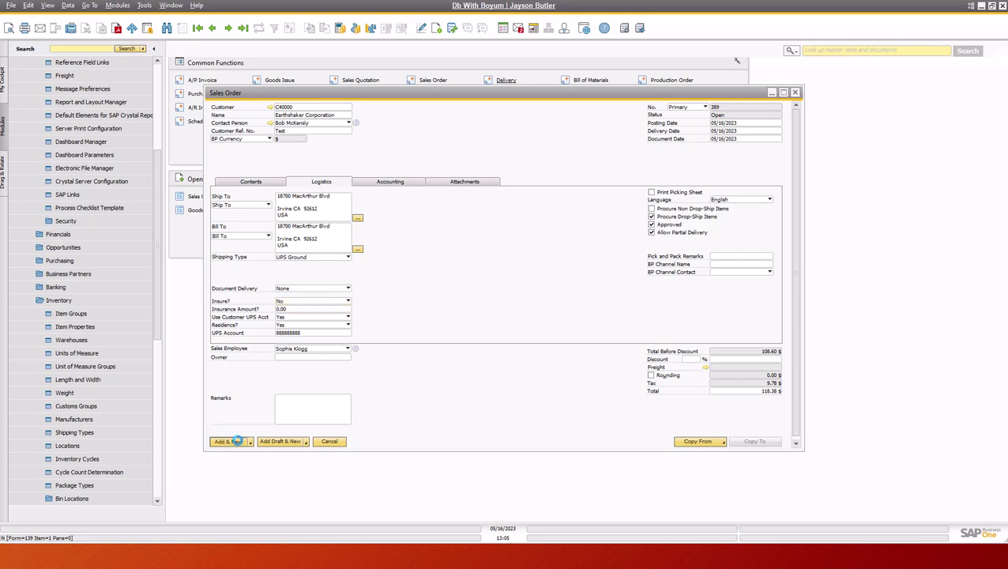
# Reopen saved sales order 389, review its shipping details, and copy it to a Delivery.
pyautogui.click(245, 29)
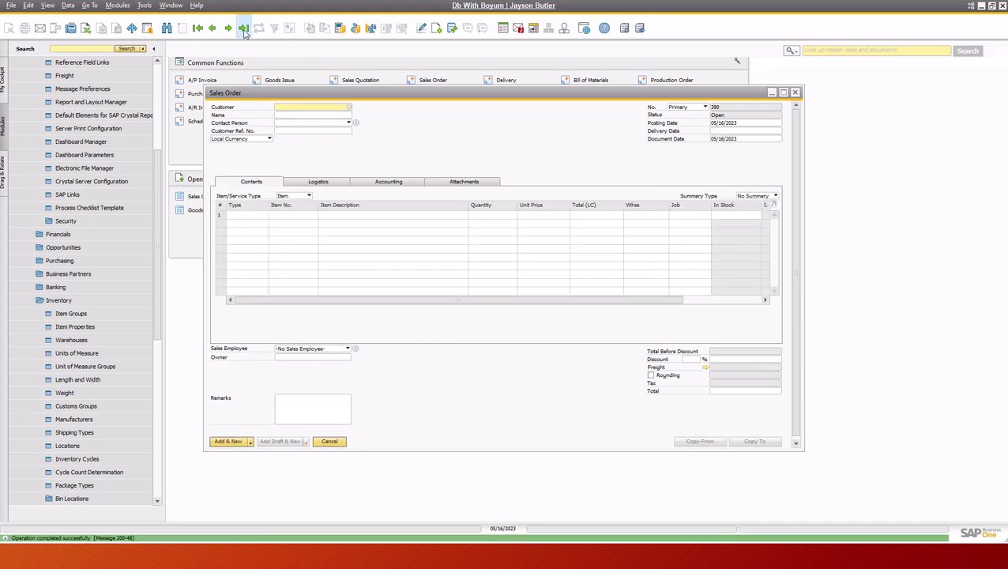
pyautogui.click(334, 182)
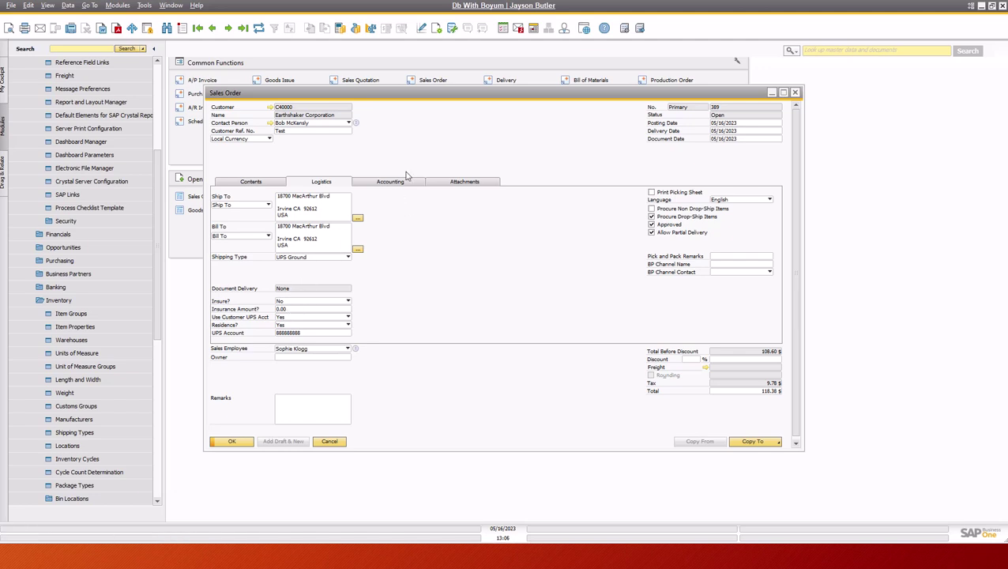
pyautogui.click(749, 443)
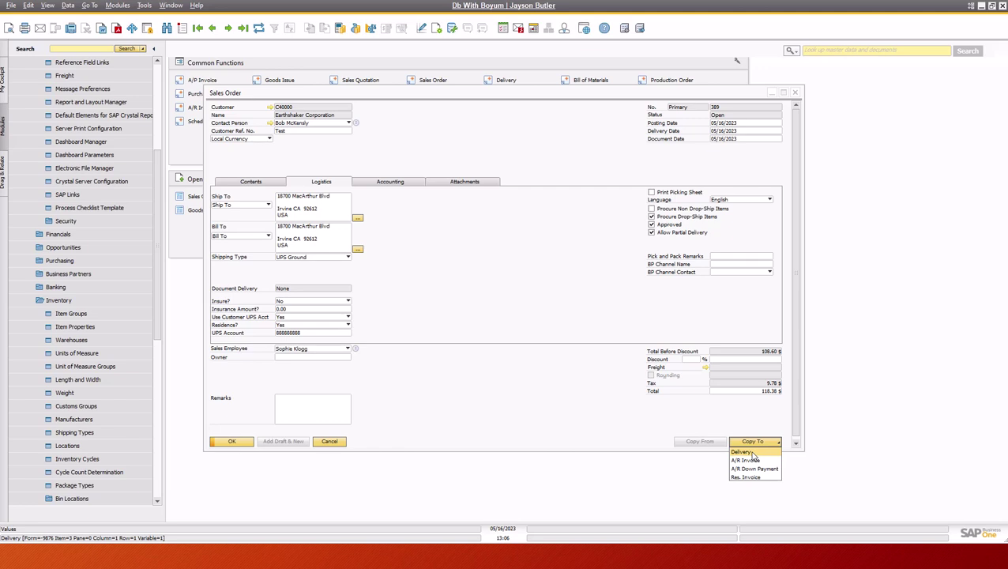
pyautogui.click(753, 452)
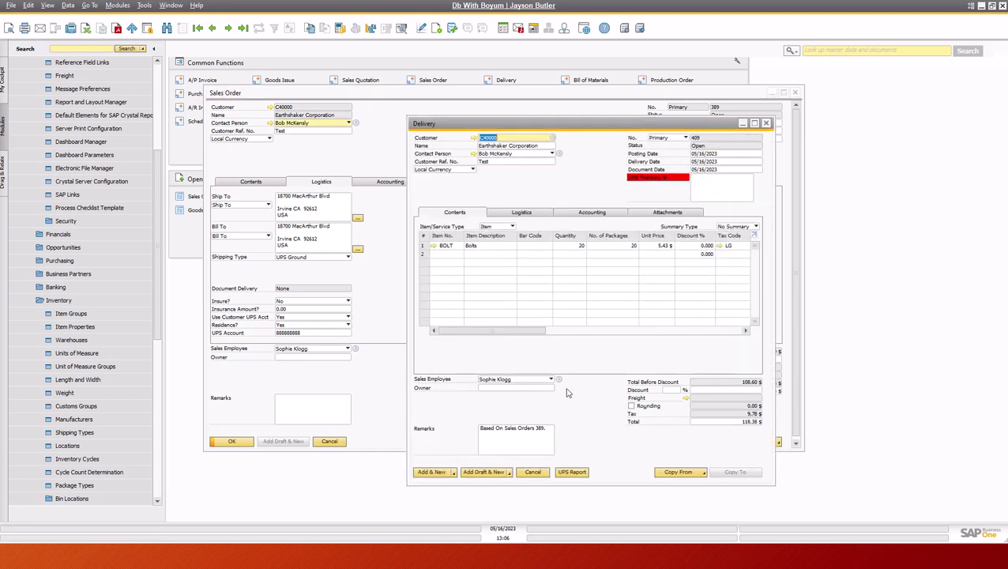
# Add delivery 409, generating 8.22 $ freight and a UPS tracking number for a 126.60 $ total.
pyautogui.moveTo(506, 251)
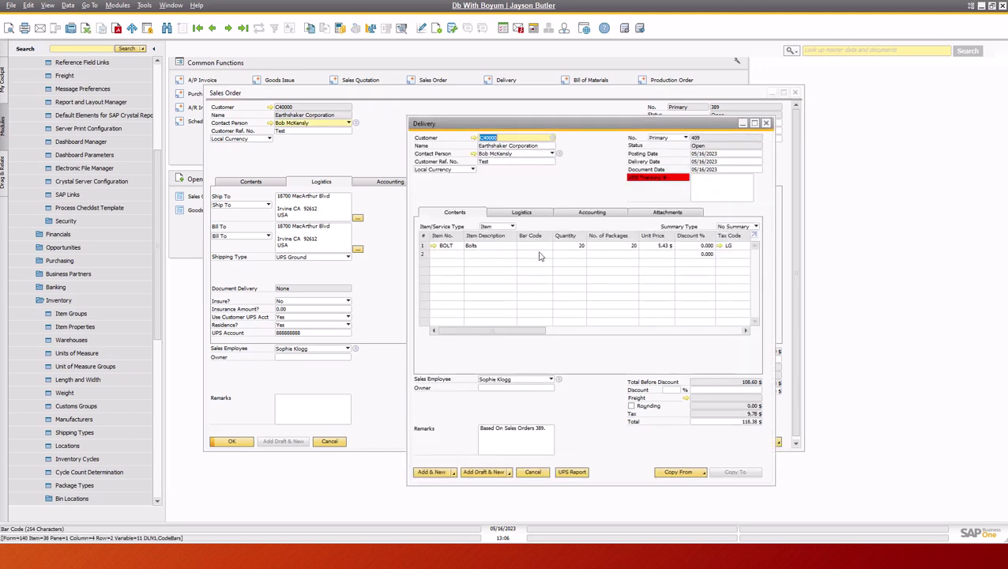
pyautogui.click(509, 214)
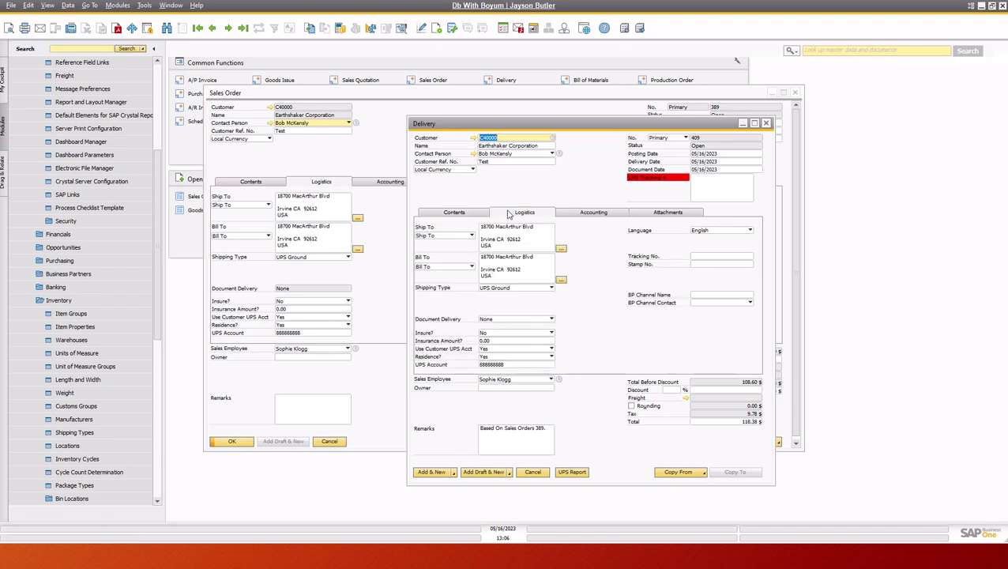
pyautogui.moveTo(467, 335)
pyautogui.click(433, 472)
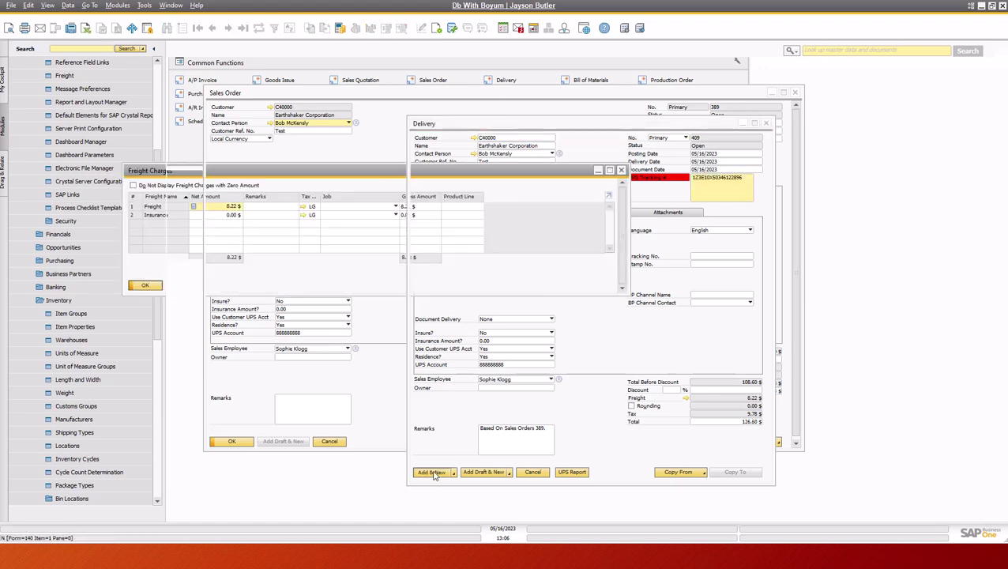
pyautogui.click(398, 287)
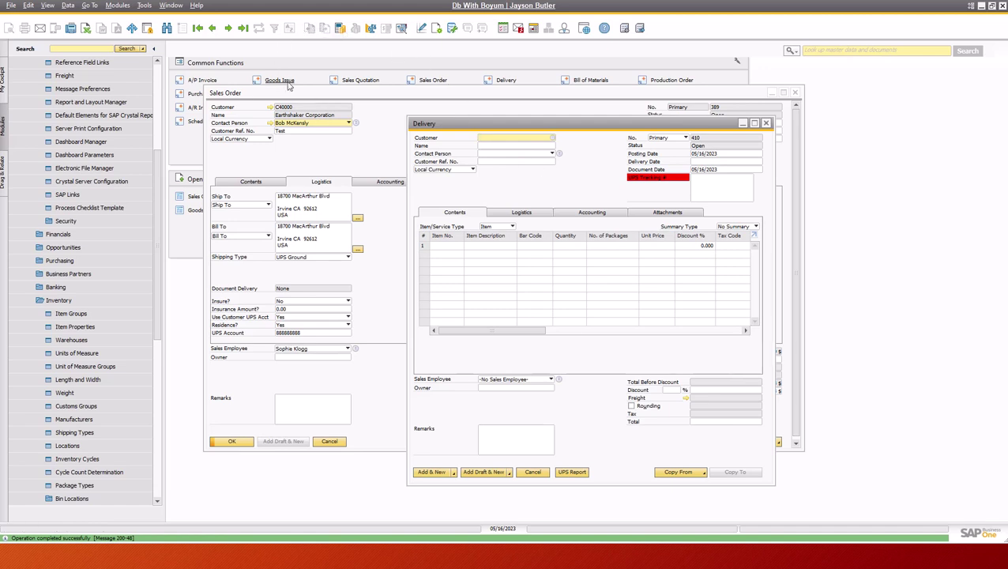
# Display delivery 409 and look up its UPS tracking number on the UPS tracking page.
pyautogui.click(243, 28)
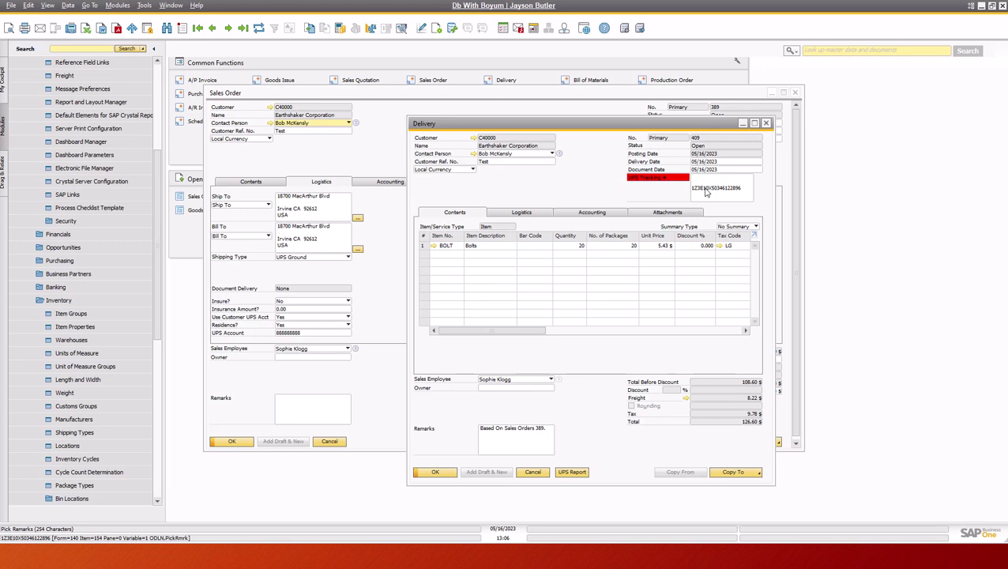
pyautogui.click(706, 189)
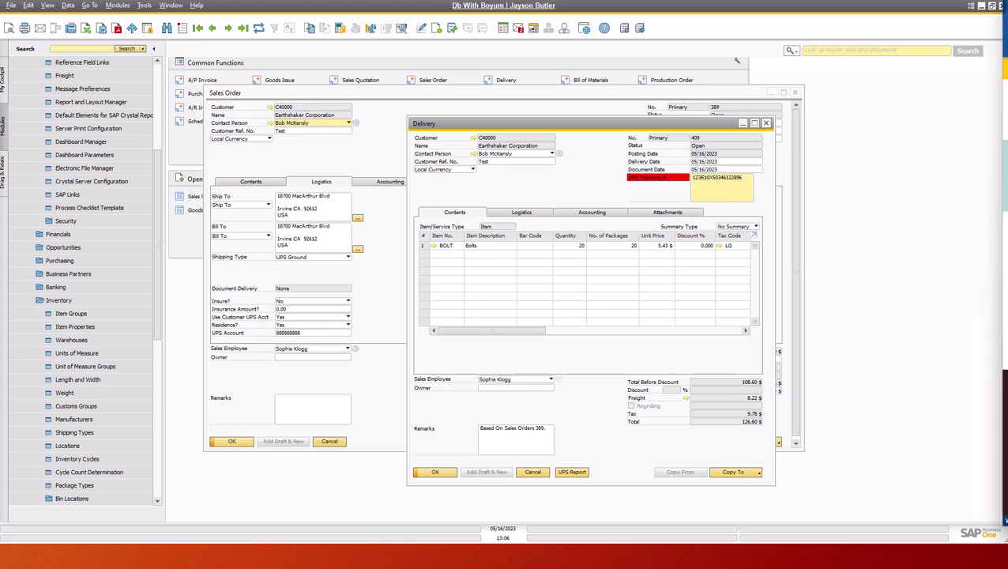
pyautogui.moveTo(1007, 36); pyautogui.dragTo(296, 22)
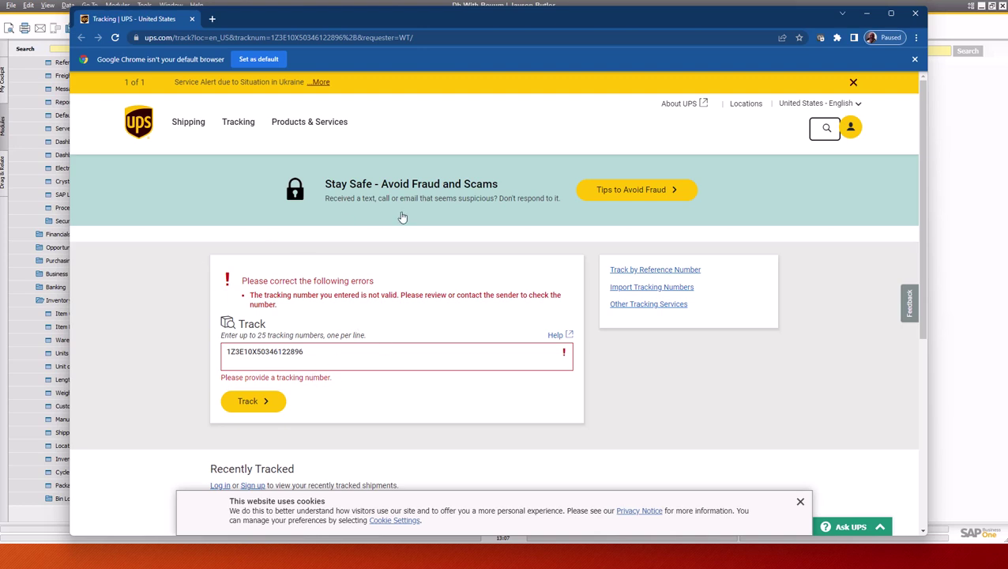
# Close the UPS tracking page after it reports the tracking number as invalid.
pyautogui.click(915, 16)
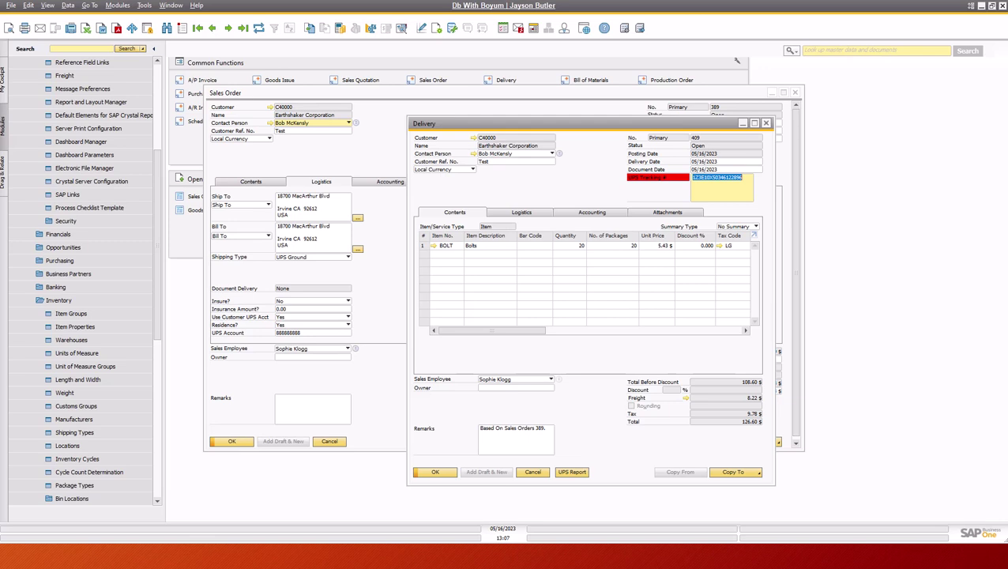
pyautogui.moveTo(1007, 87); pyautogui.dragTo(546, 75)
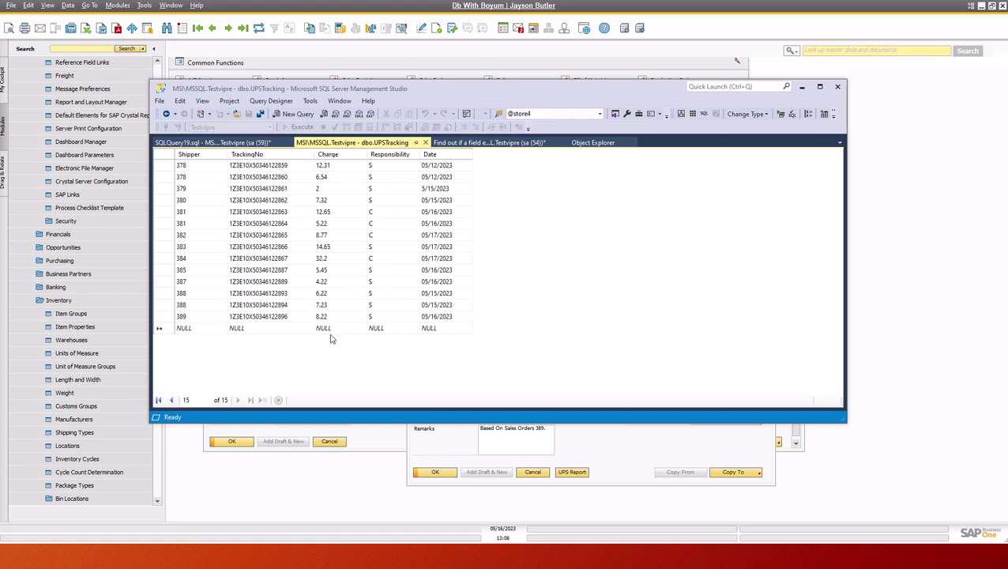
pyautogui.click(323, 500)
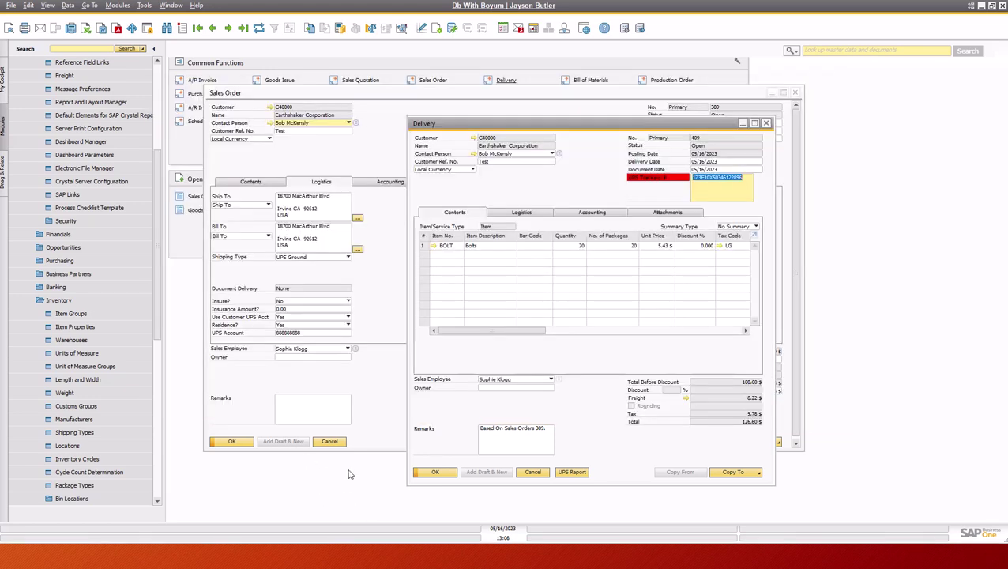